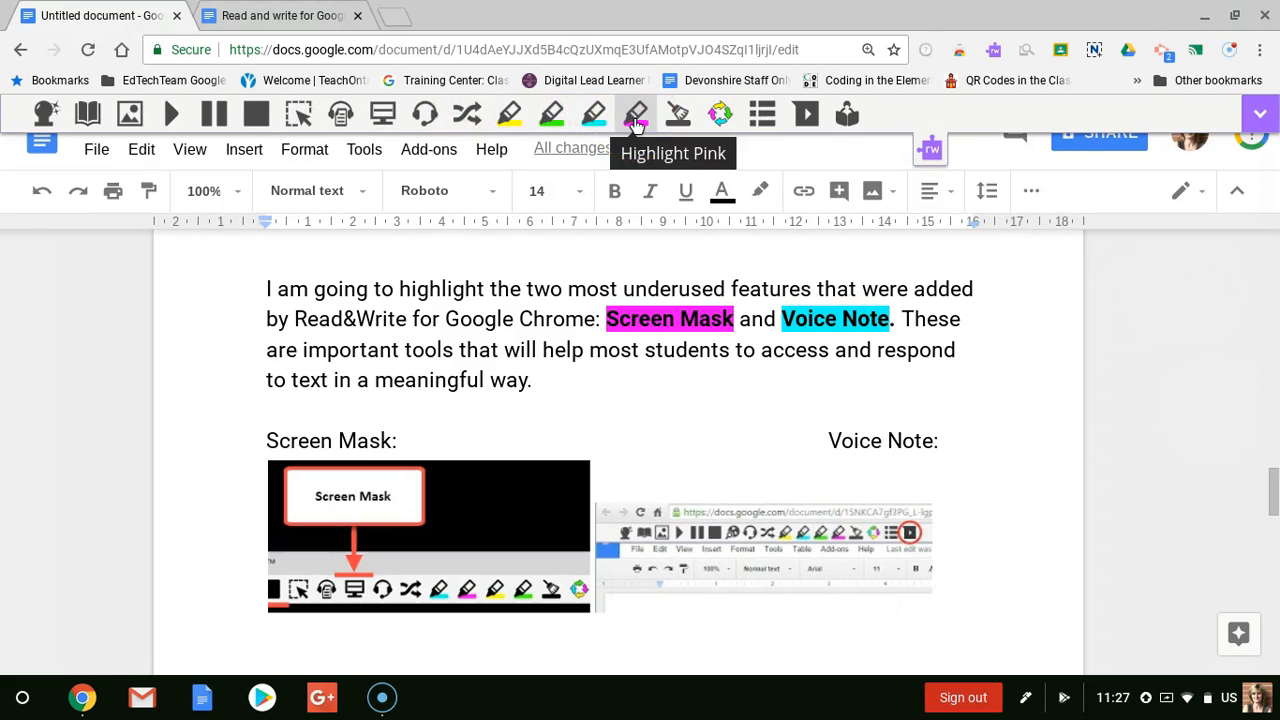
# Turn on the screen mask and, in its settings, set the reading light opacity to 9
pyautogui.click(800, 114)
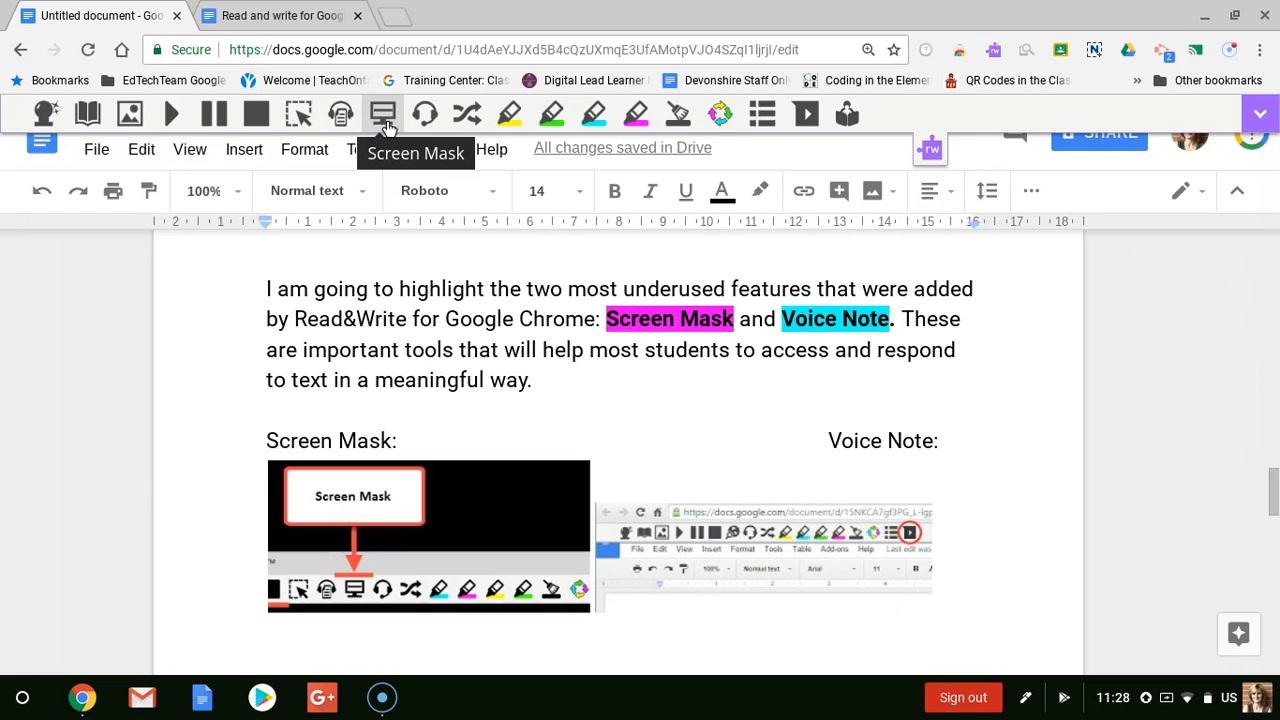
pyautogui.click(385, 122)
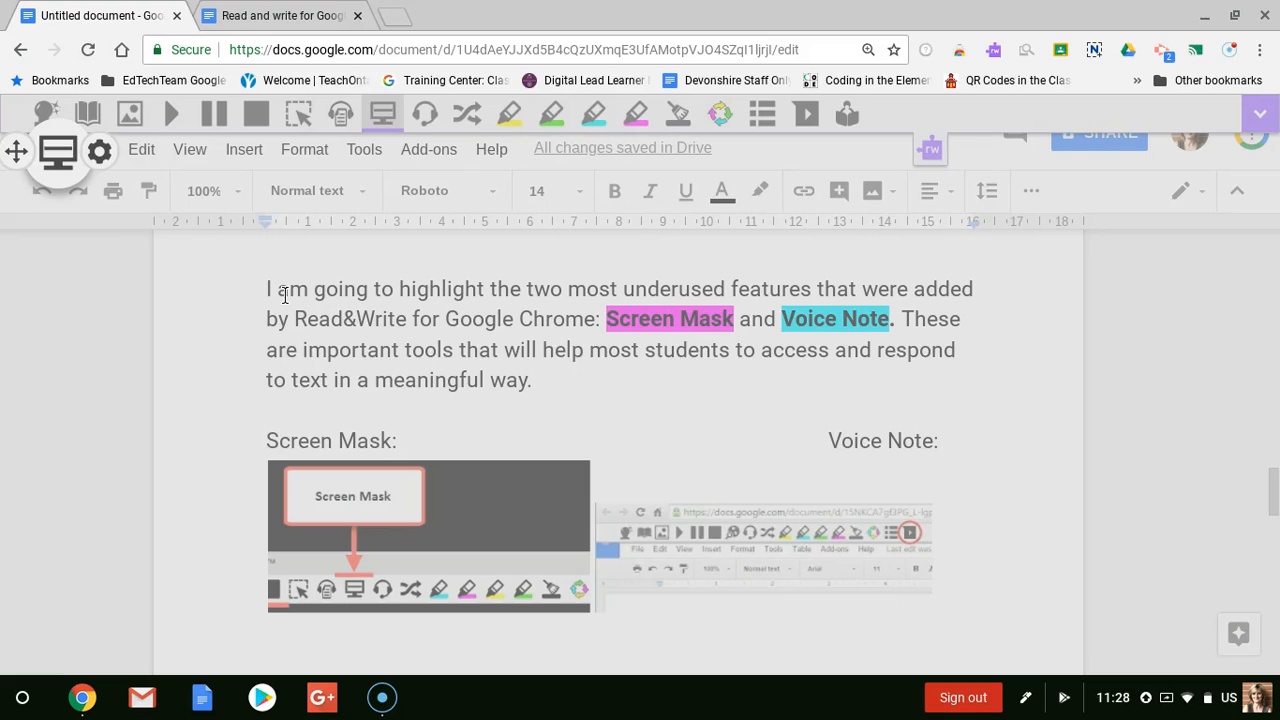
pyautogui.click(102, 158)
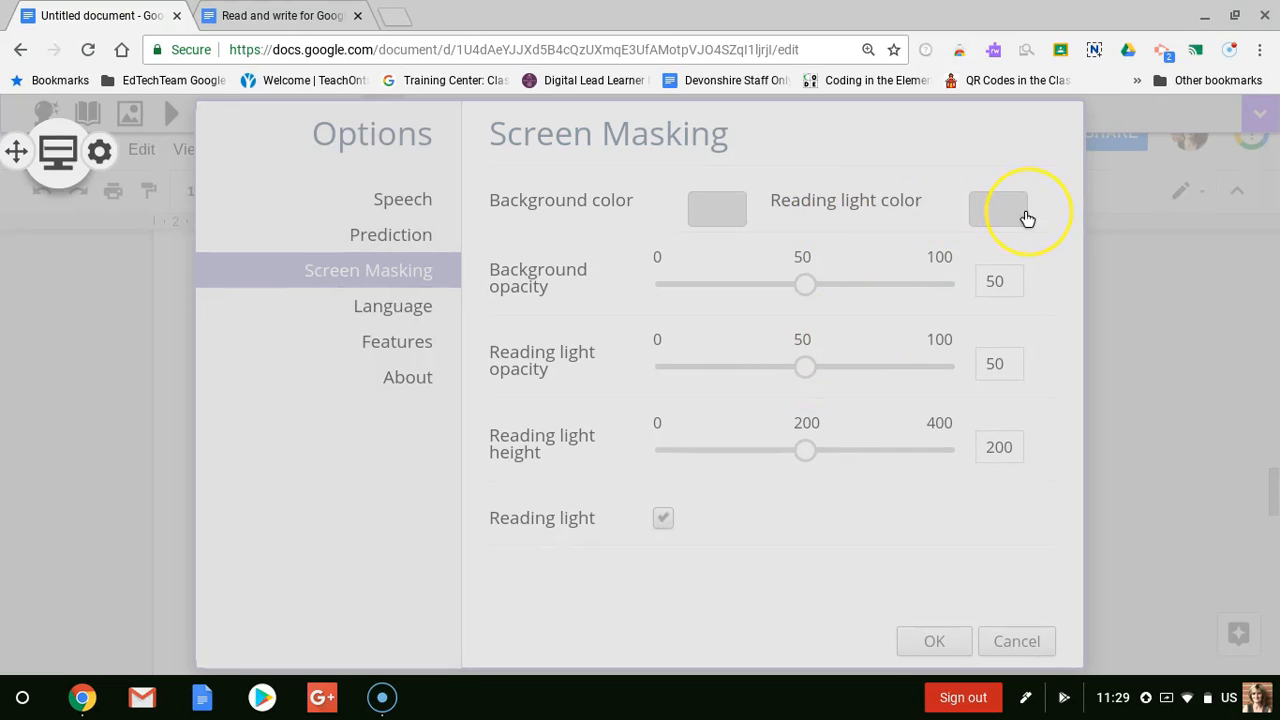
pyautogui.moveTo(814, 366); pyautogui.dragTo(707, 385)
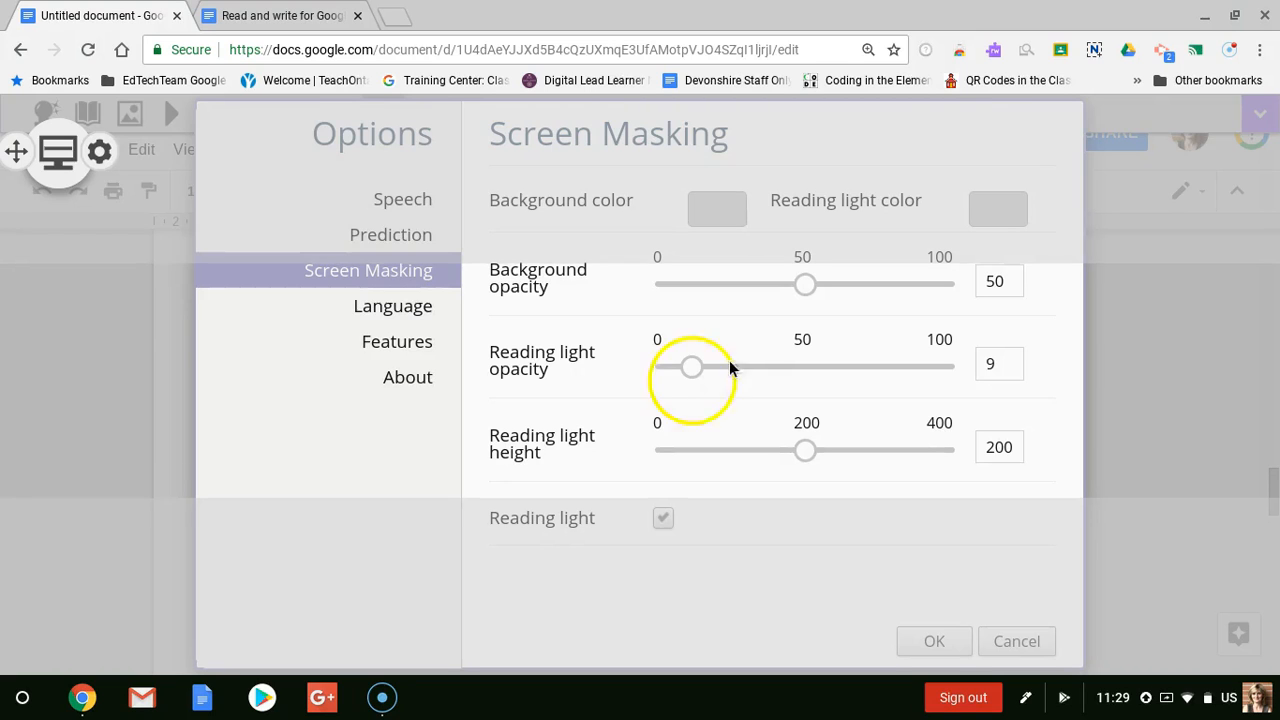
# Try yellow and orange as the reading light color
pyautogui.click(1000, 209)
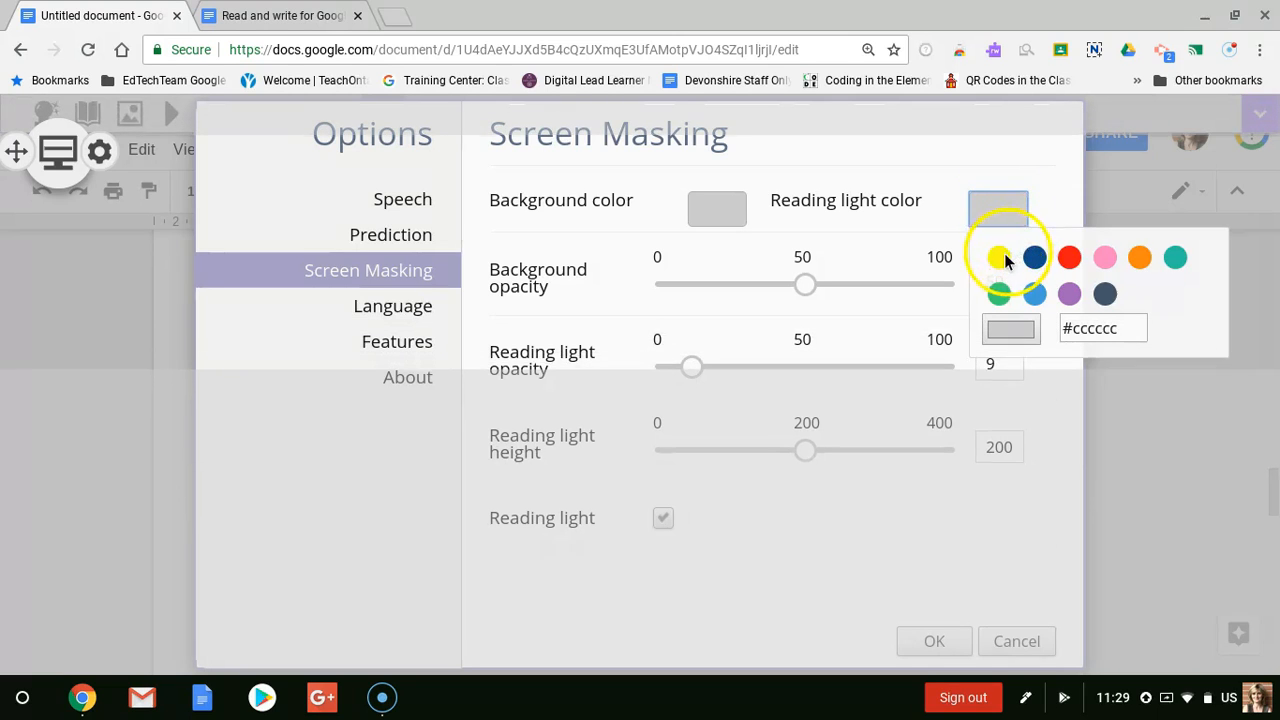
pyautogui.click(1004, 256)
pyautogui.click(998, 218)
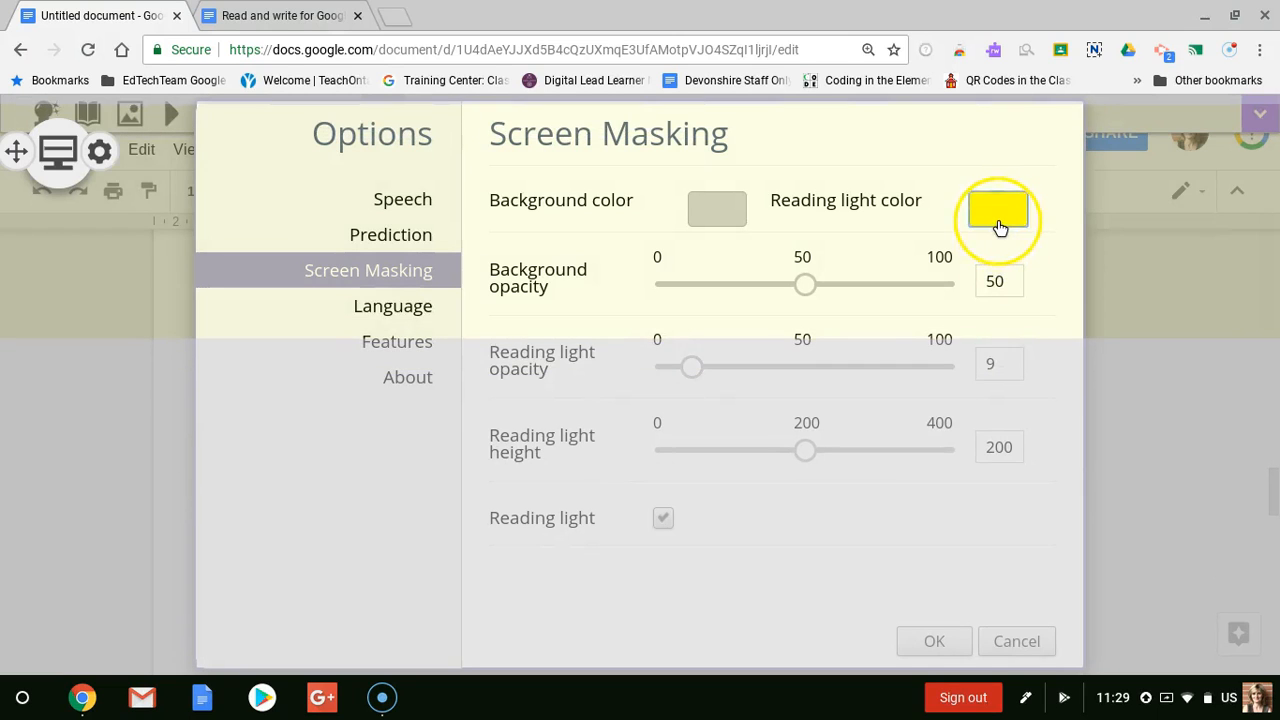
pyautogui.click(1140, 258)
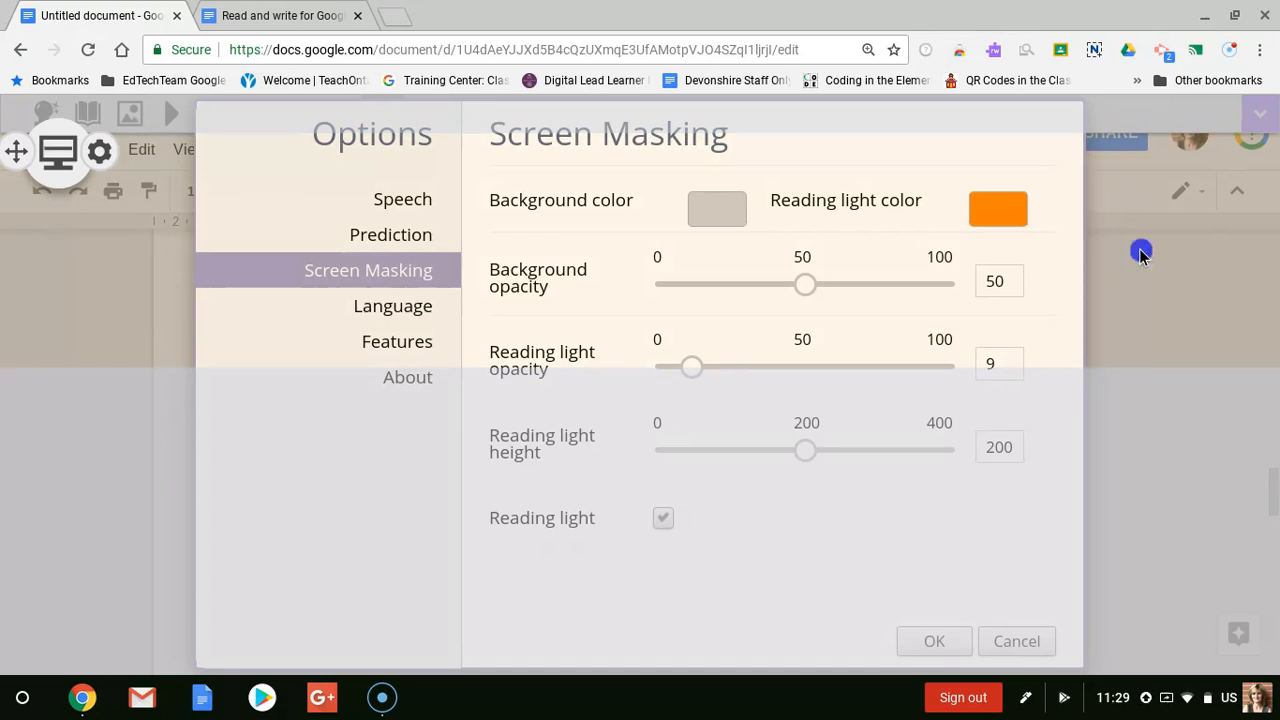
# Set the reading light color to white with the hex code #ffffff
pyautogui.click(1016, 218)
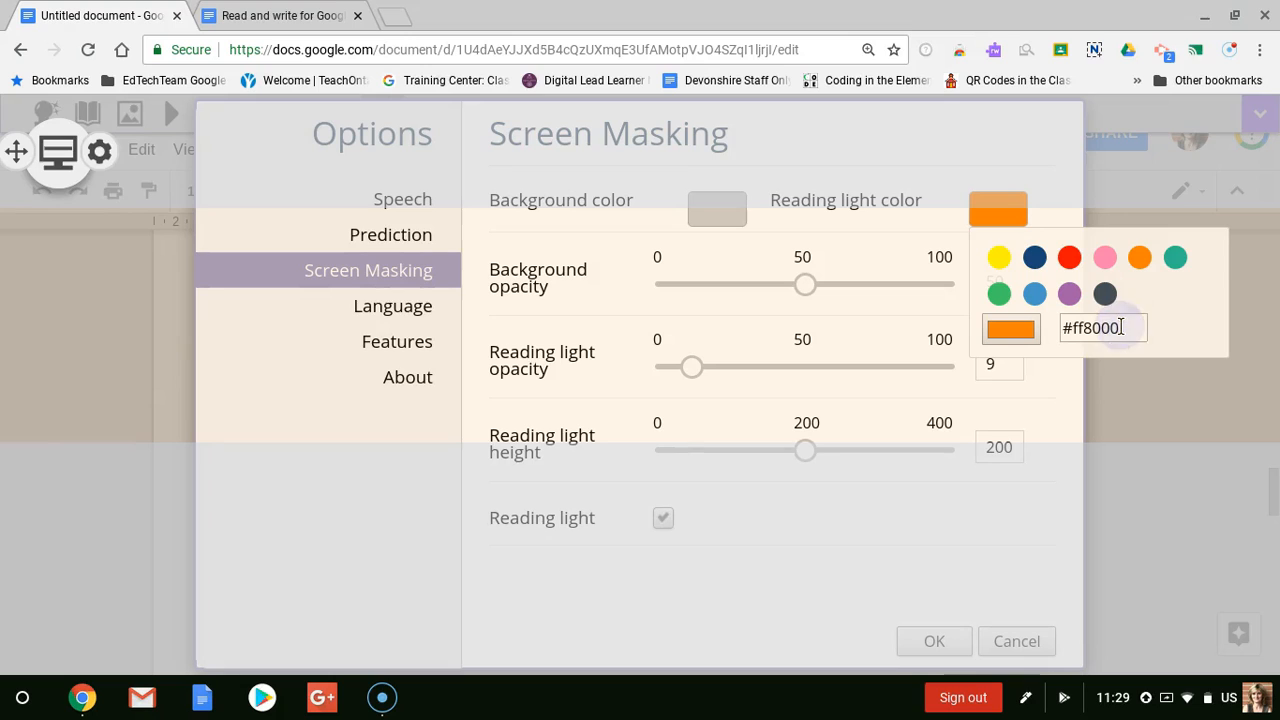
pyautogui.press('BackSpace')
pyautogui.press('BackSpace')
pyautogui.press('BackSpace')
pyautogui.press('BackSpace')
pyautogui.press('BackSpace')
pyautogui.press('BackSpace')
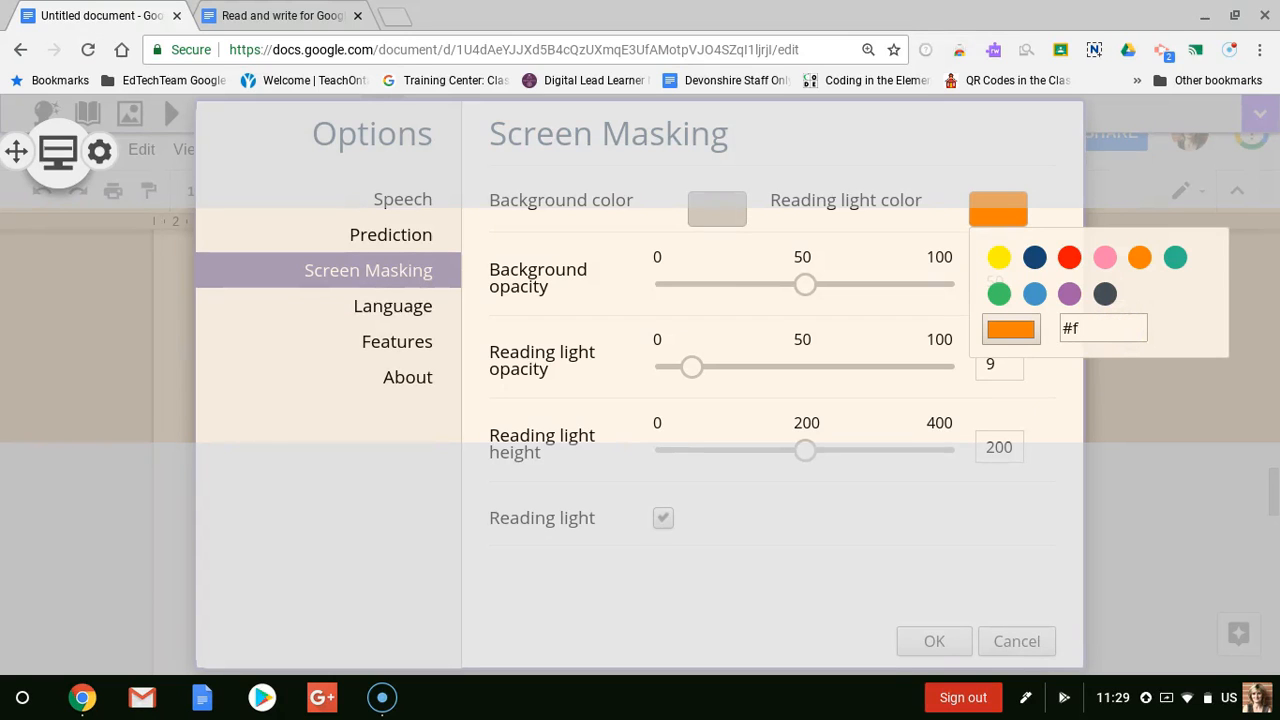
pyautogui.write('ffffff')
pyautogui.press('Return')
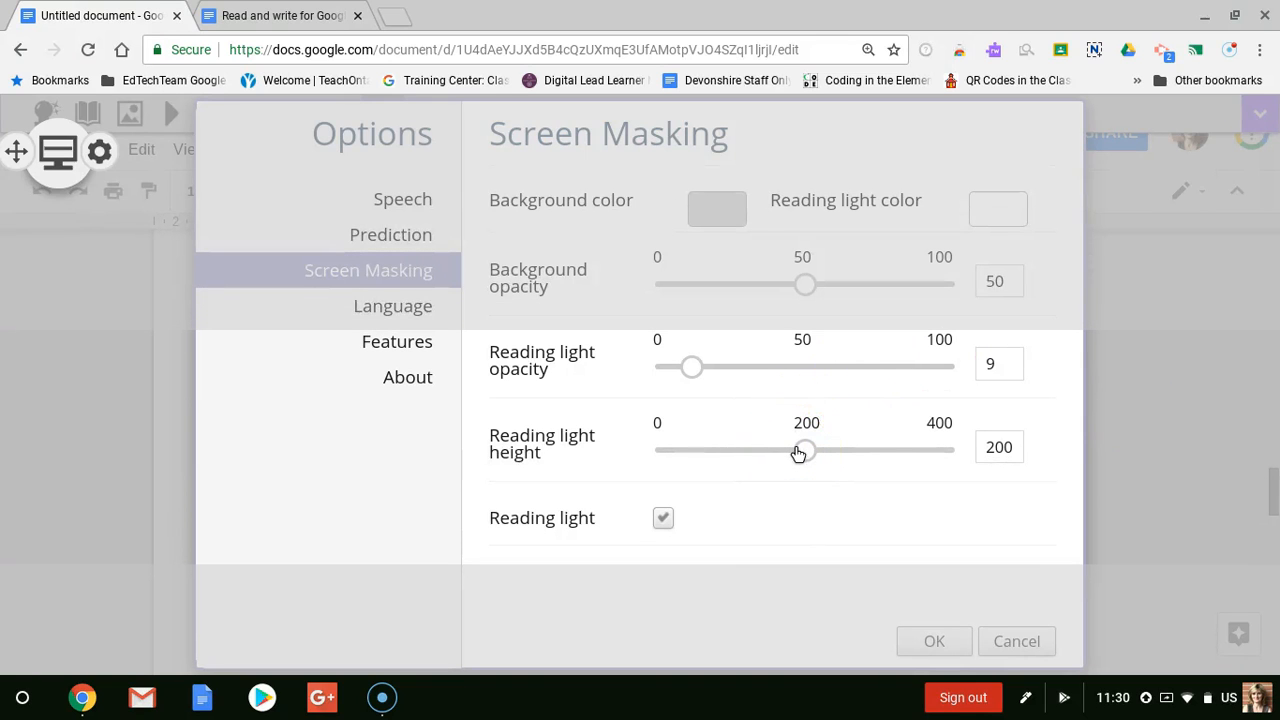
# Set the reading light height to 105 and raise the background opacity to 100
pyautogui.moveTo(798, 454); pyautogui.dragTo(745, 462)
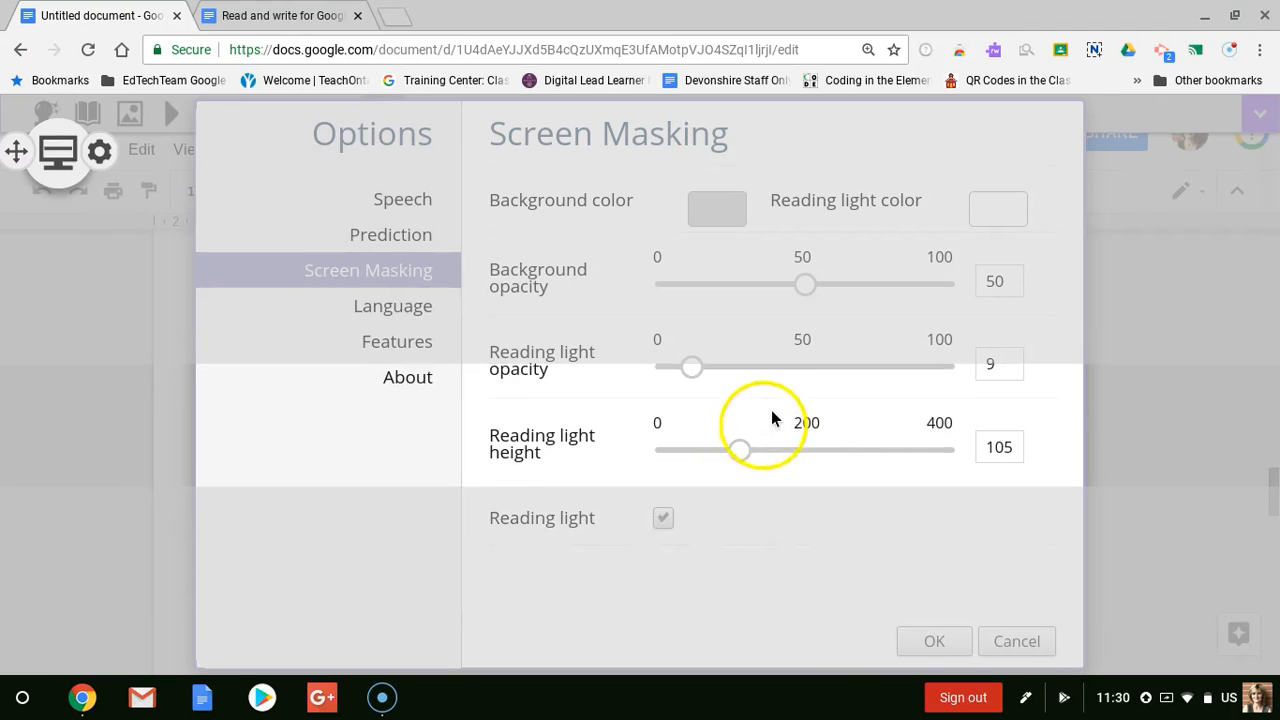
pyautogui.moveTo(806, 286); pyautogui.dragTo(953, 294)
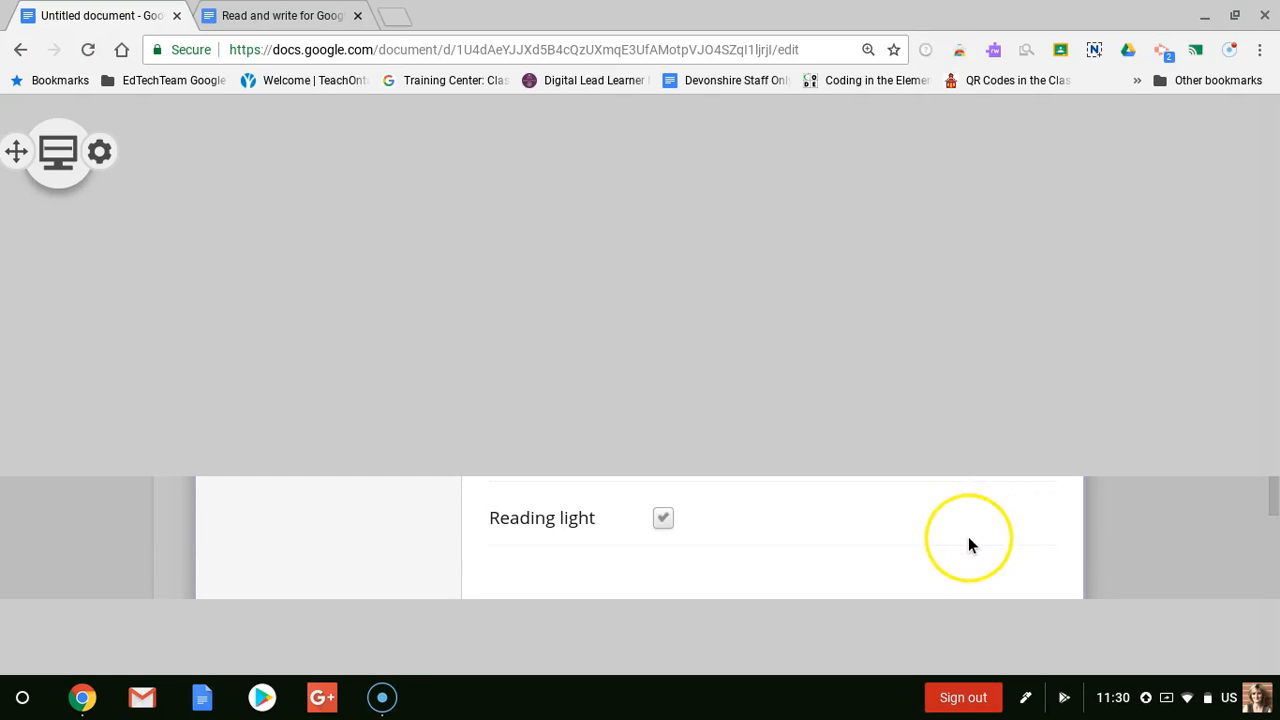
# Switch the reading light off and back on, and save the screen masking options
pyautogui.click(663, 519)
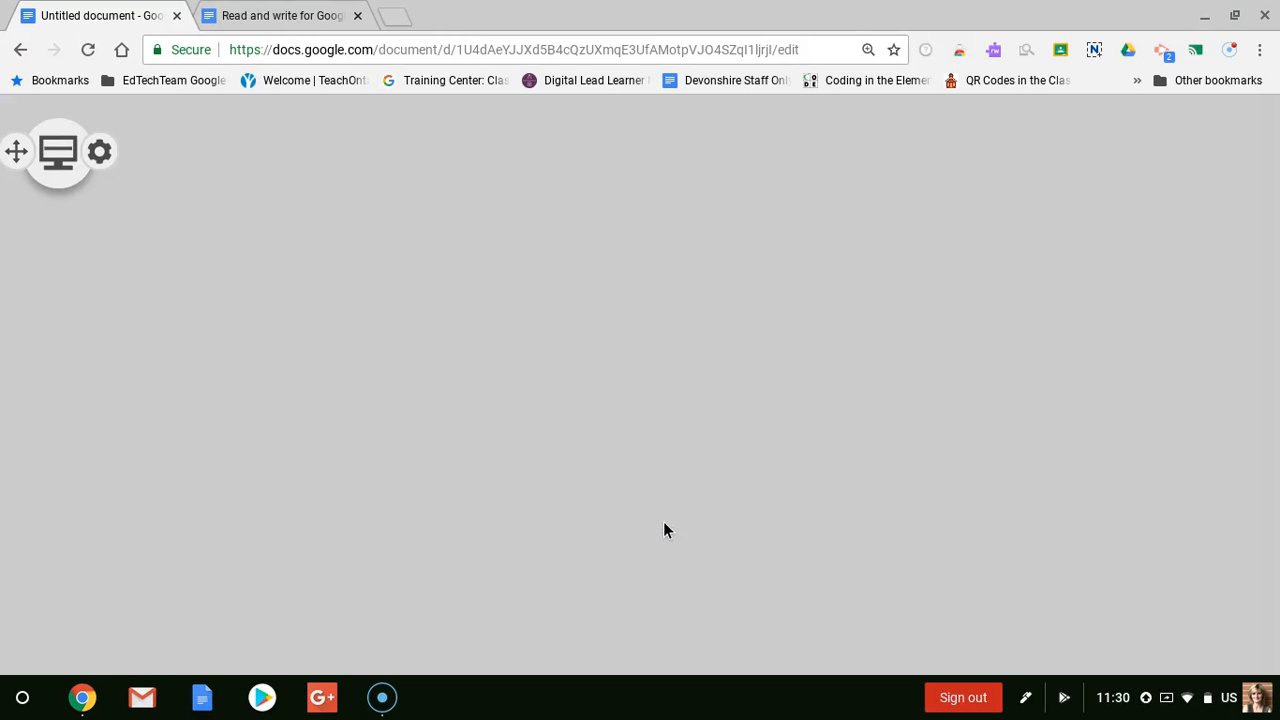
pyautogui.click(663, 519)
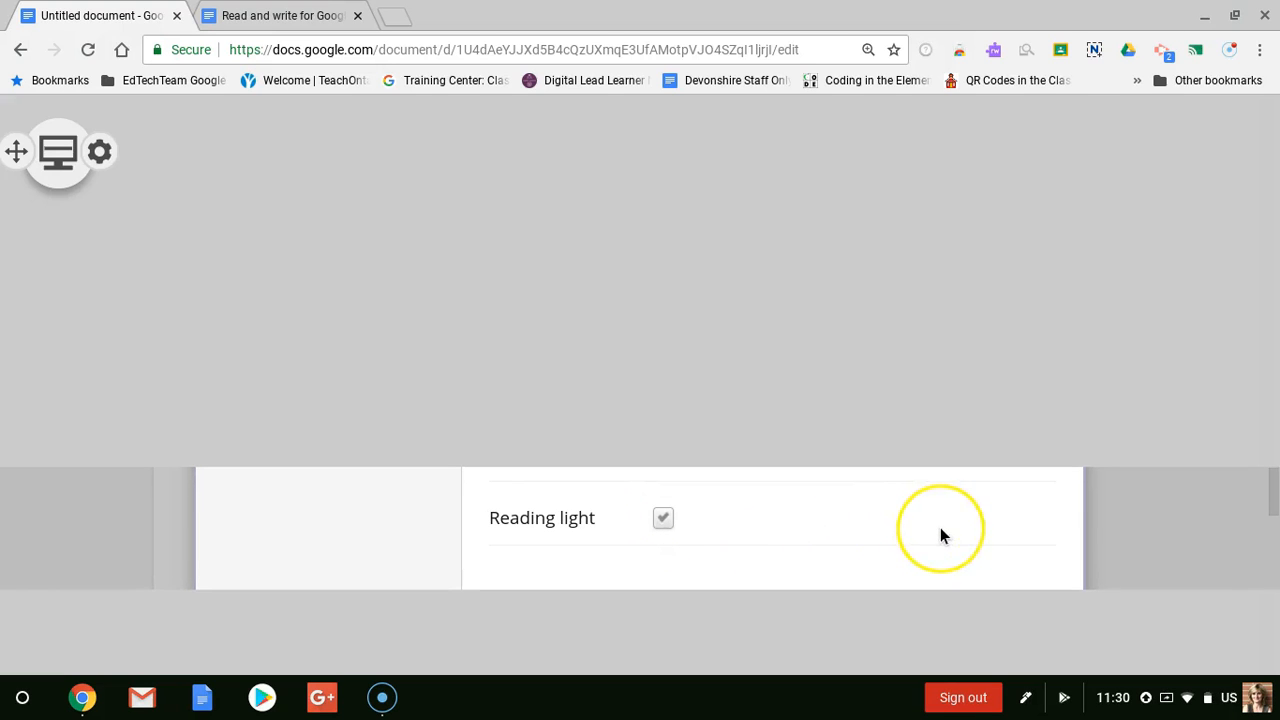
pyautogui.click(950, 643)
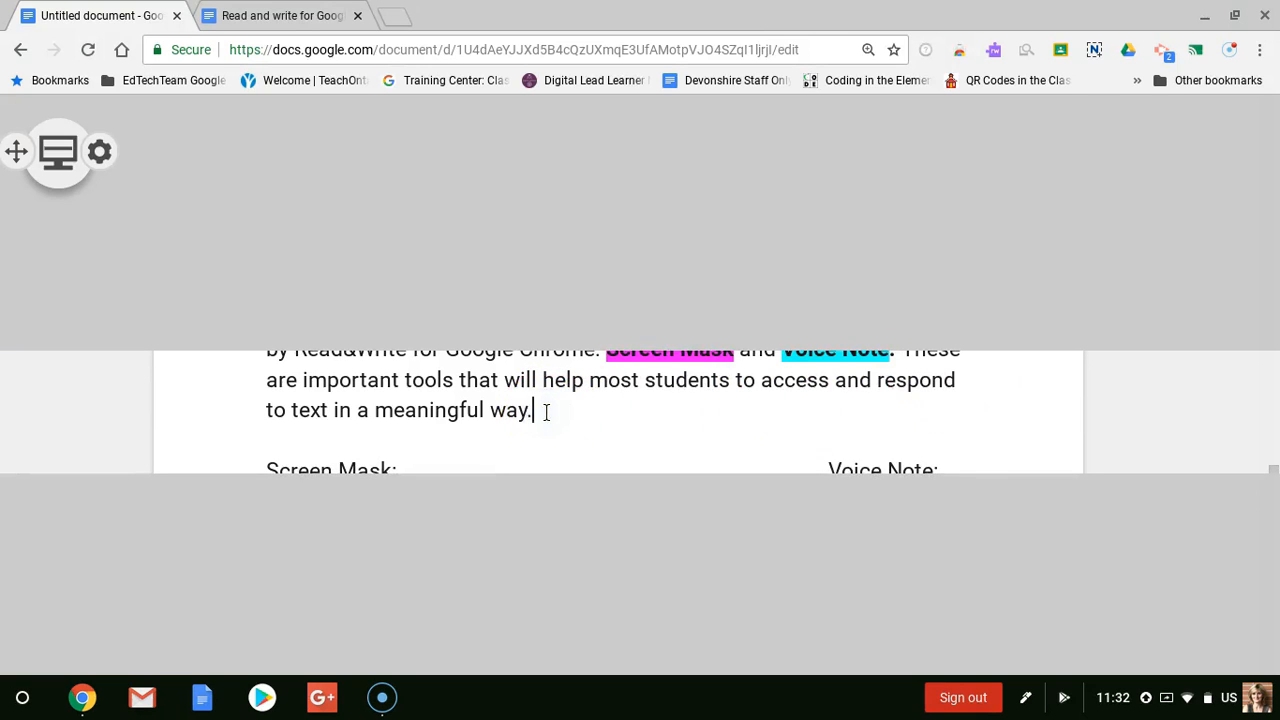
# Add the sentence "This is a cool feature." at the end of the introductory paragraph and turn off the screen mask
pyautogui.write('This is a cool feau')
pyautogui.press('BackSpace')
pyautogui.write('tue')
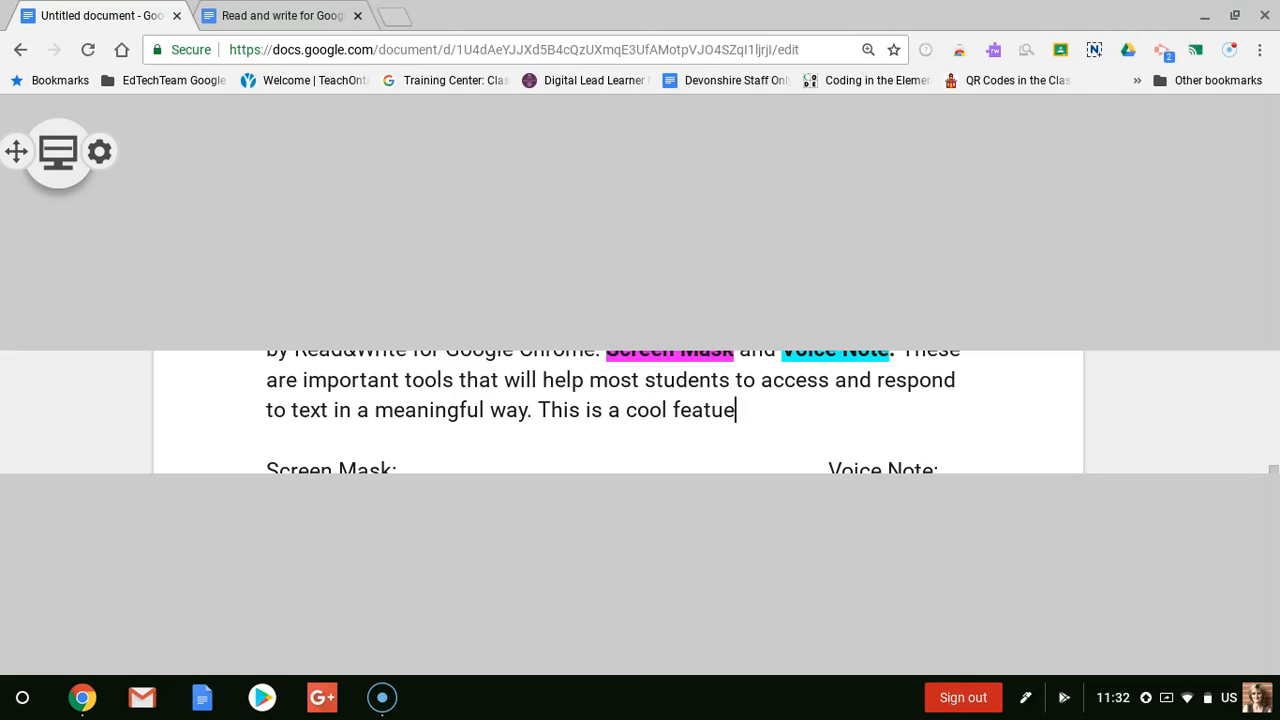
pyautogui.press('BackSpace')
pyautogui.write('re.')
pyautogui.click(56, 156)
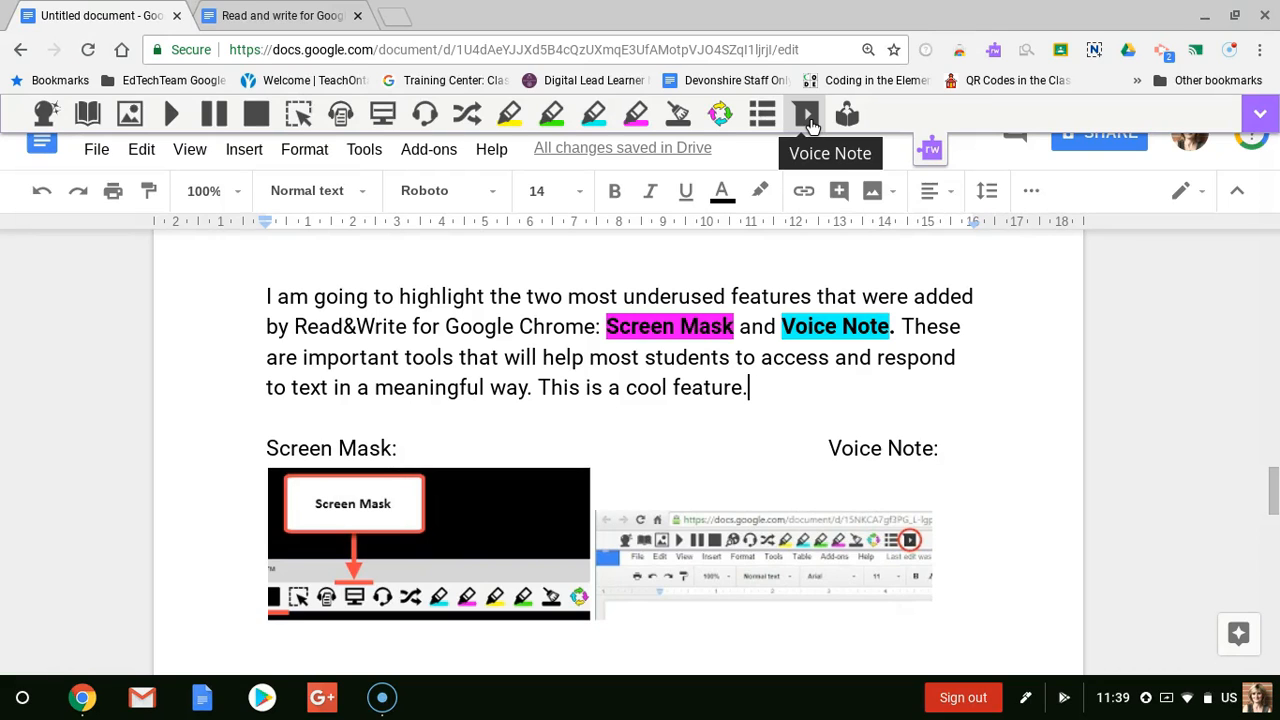
# Record a short voice note for the question "Will you use the Screen Mask feature? Why or why not?"
pyautogui.scroll(-3, 764, 355)
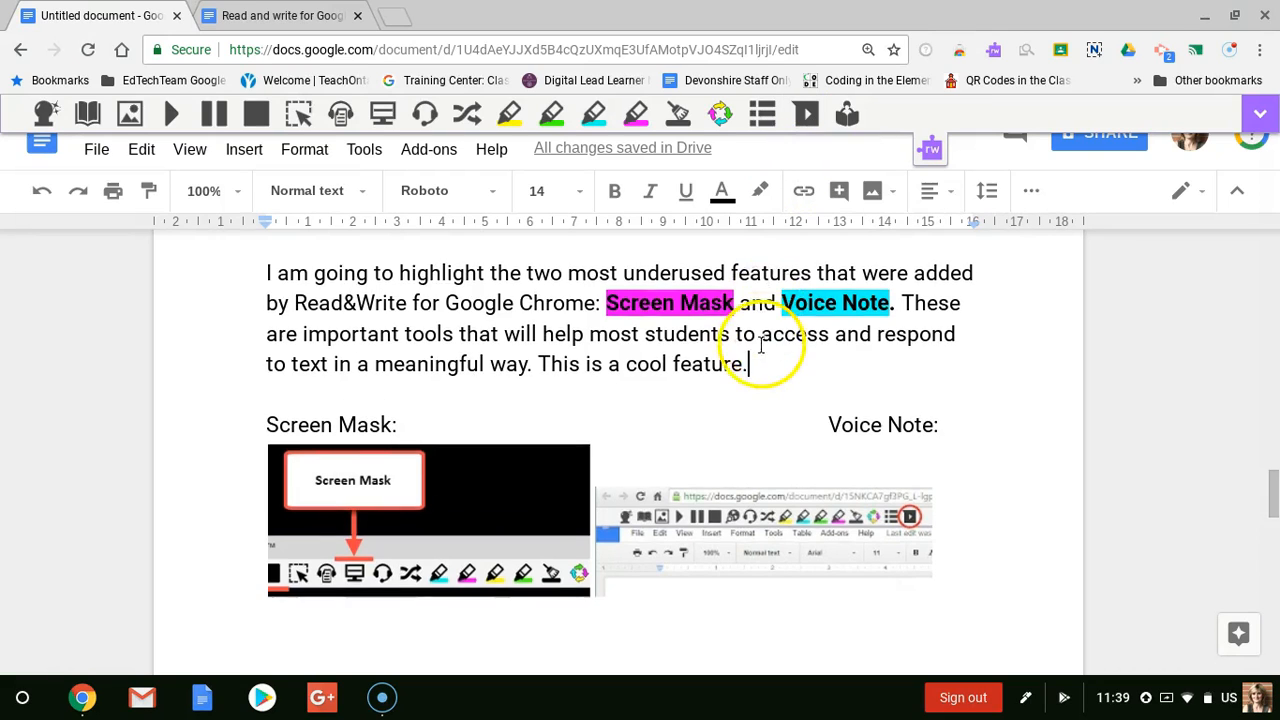
pyautogui.scroll(-3, 762, 355)
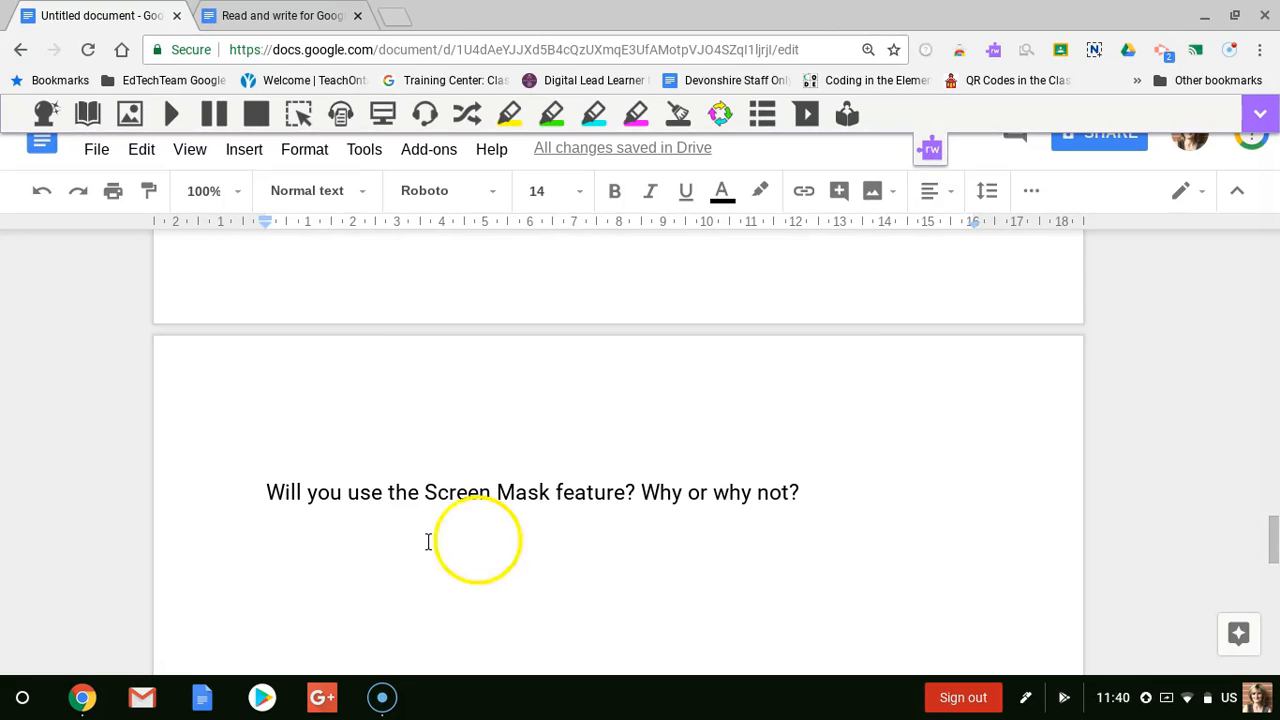
pyautogui.moveTo(268, 493); pyautogui.dragTo(795, 500)
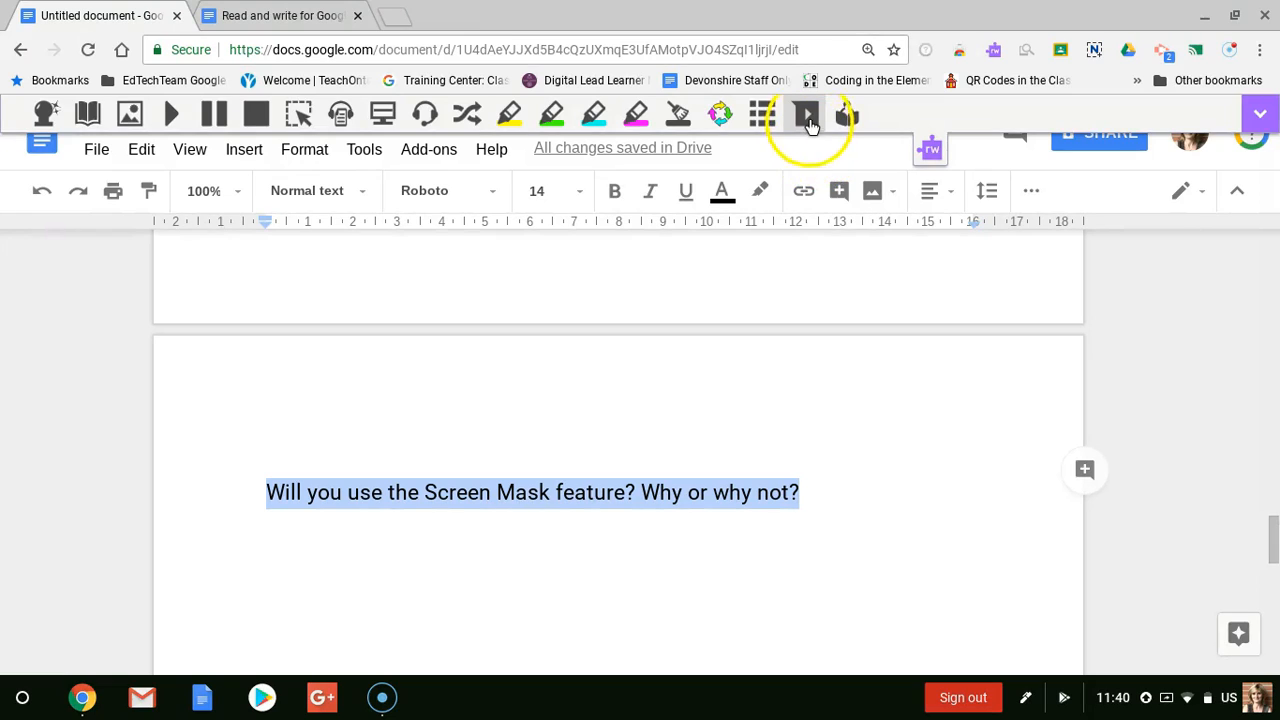
pyautogui.click(808, 118)
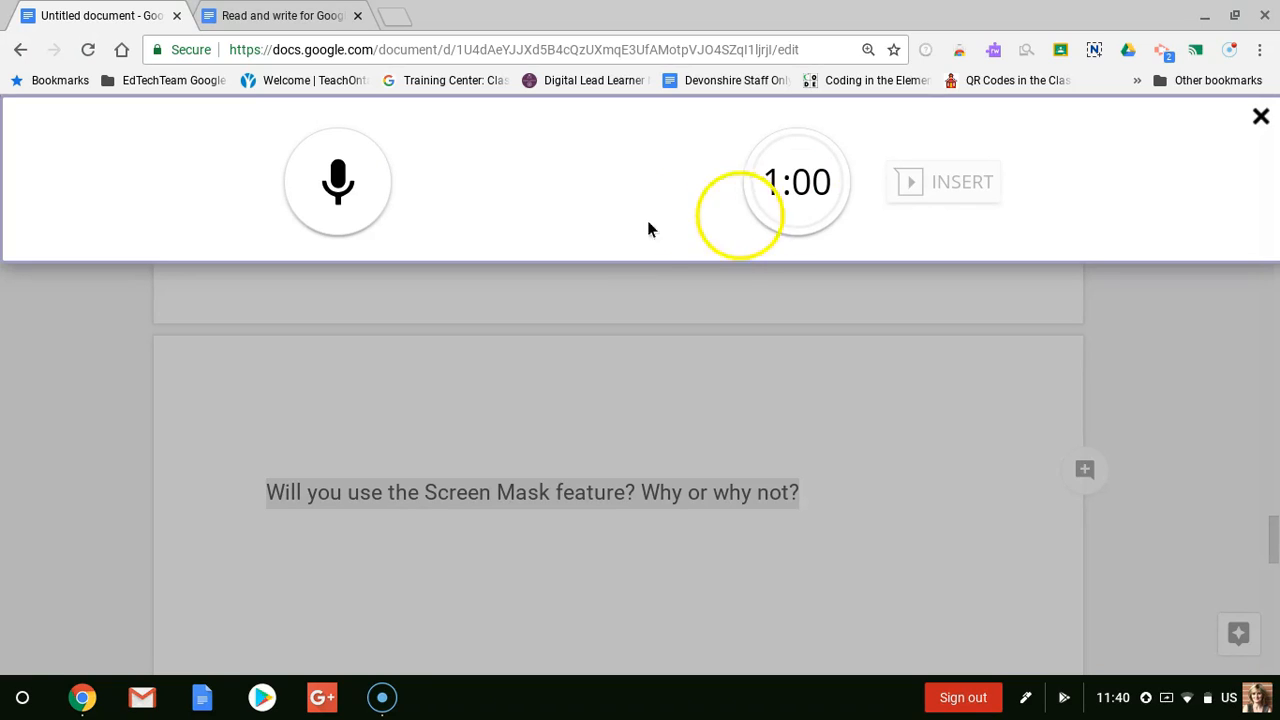
pyautogui.click(337, 190)
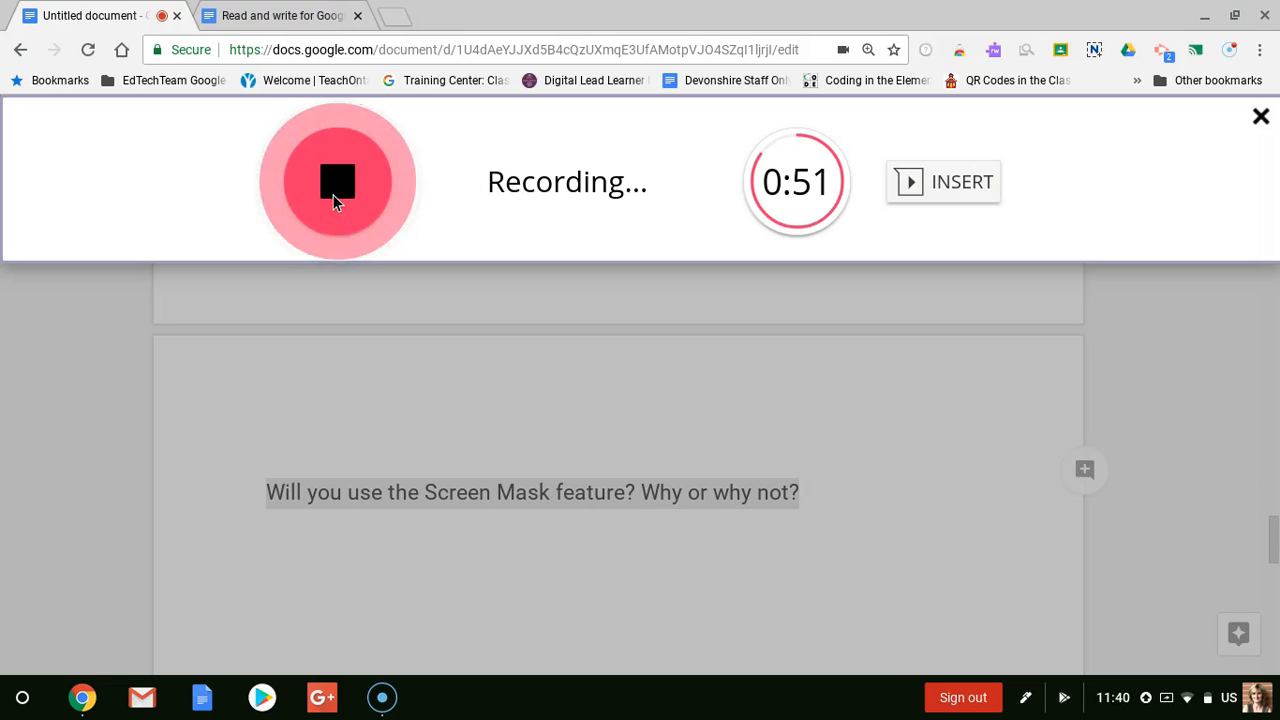
pyautogui.click(336, 200)
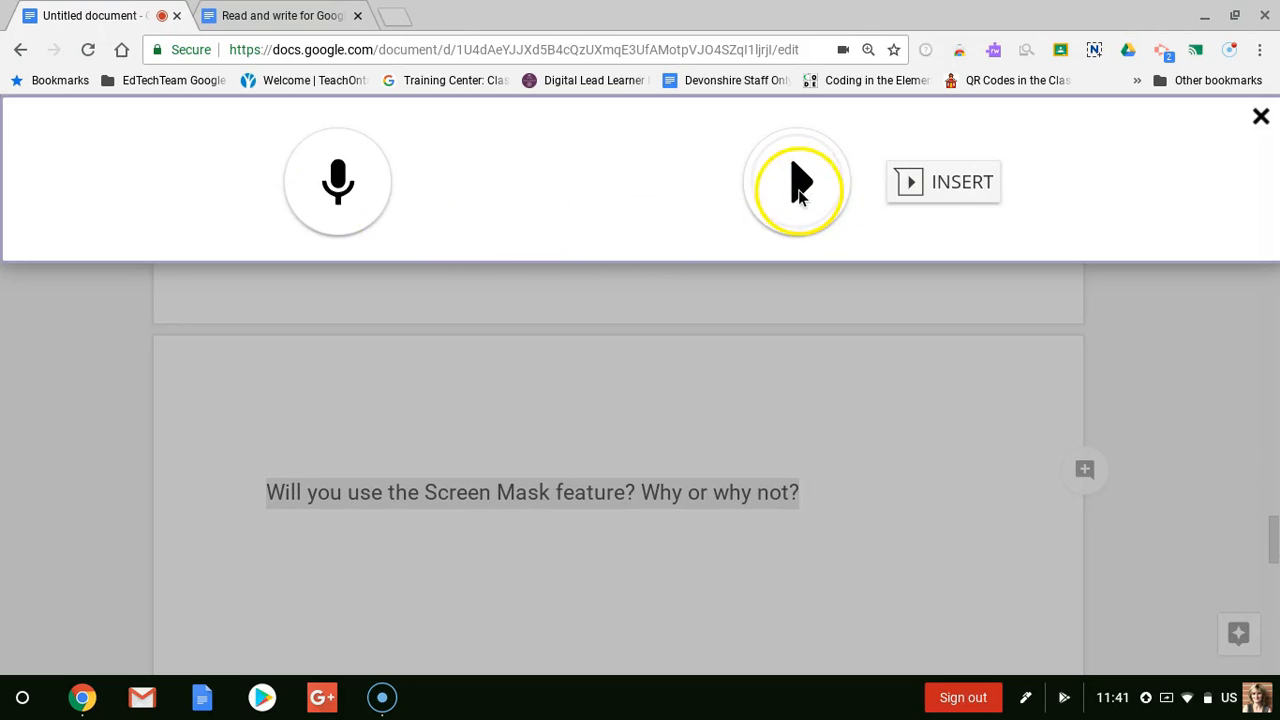
# Play back the recorded voice note and insert it as a comment on the selected question
pyautogui.click(799, 193)
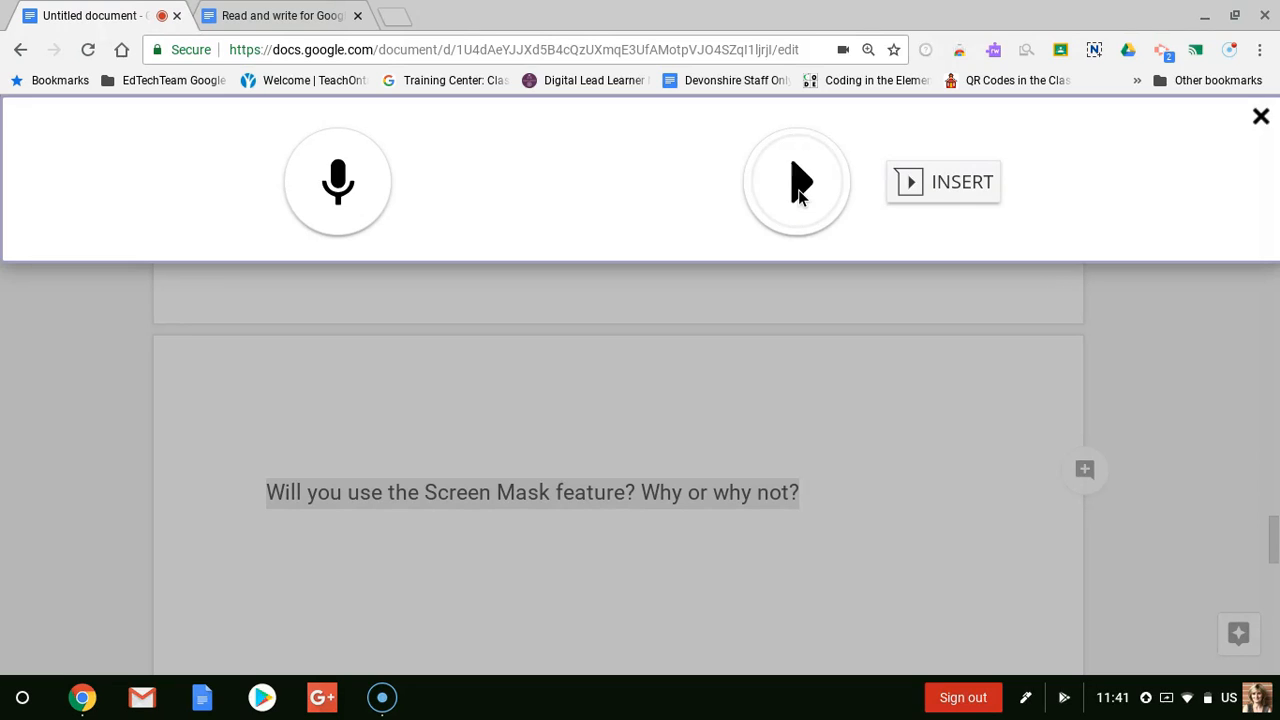
pyautogui.click(950, 186)
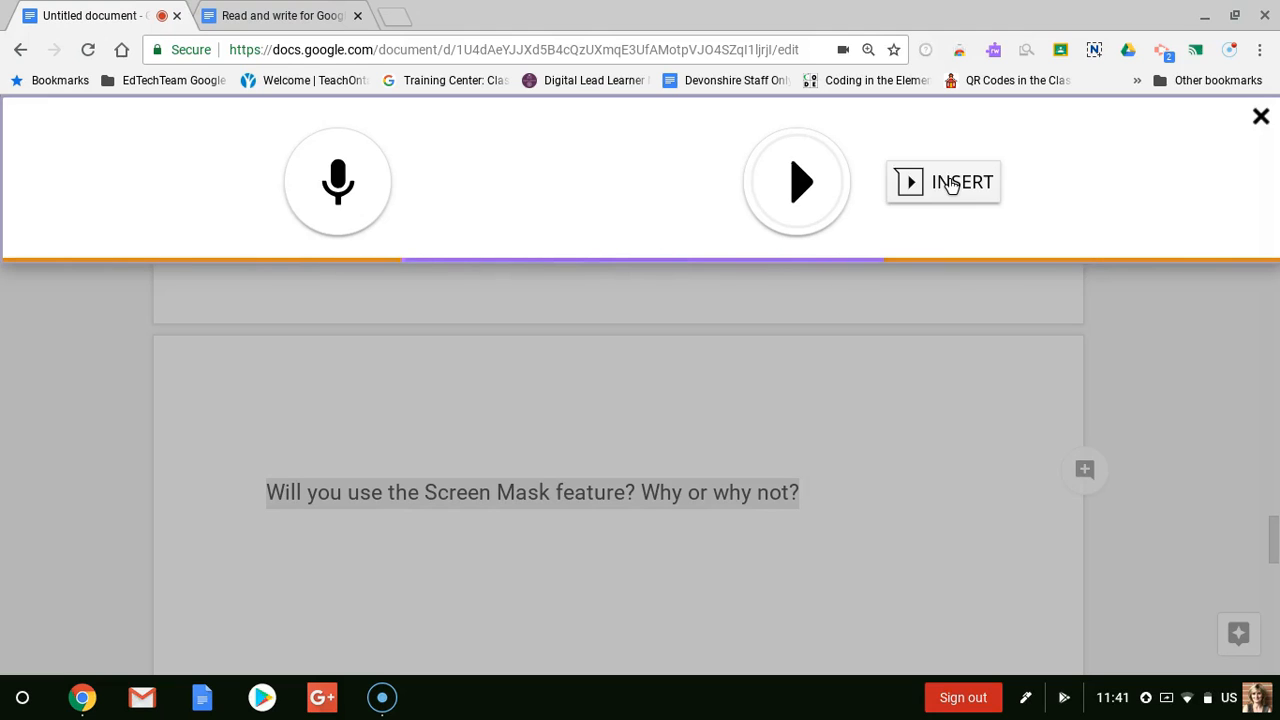
pyautogui.click(950, 185)
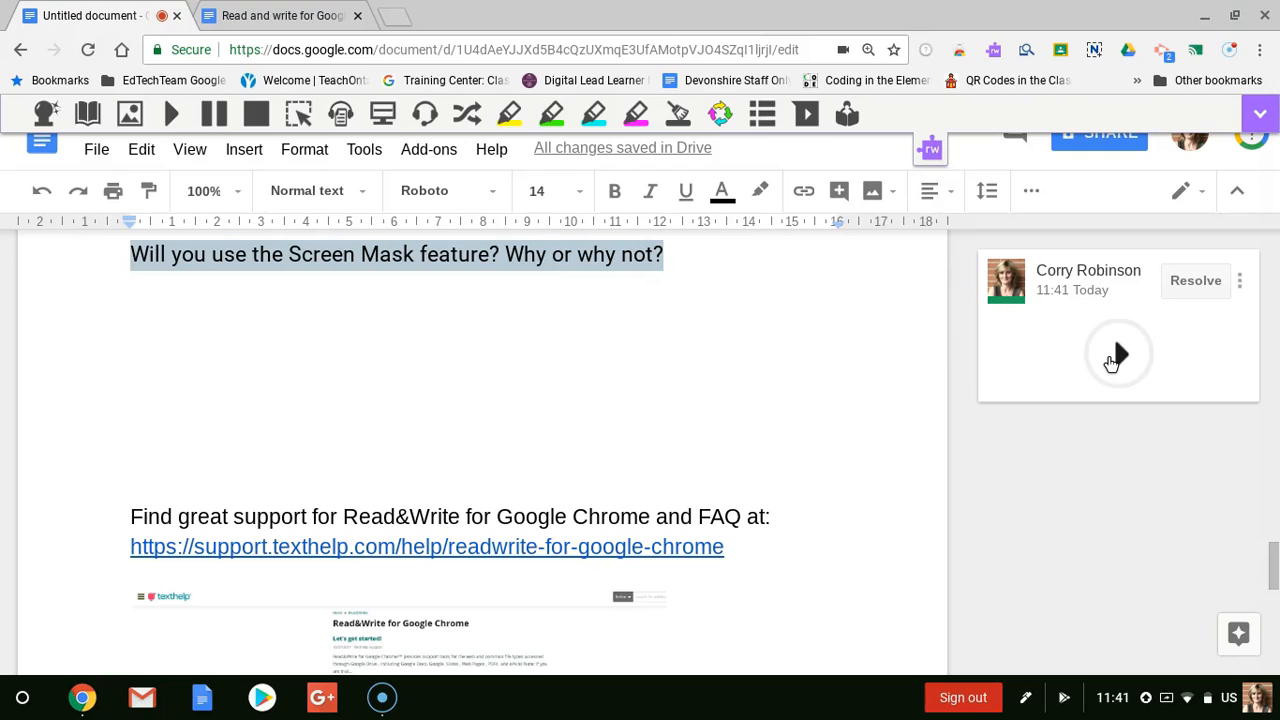
# Play and pause the inserted voice note, and view the Read&Write support and FAQ section below the question
pyautogui.click(1112, 362)
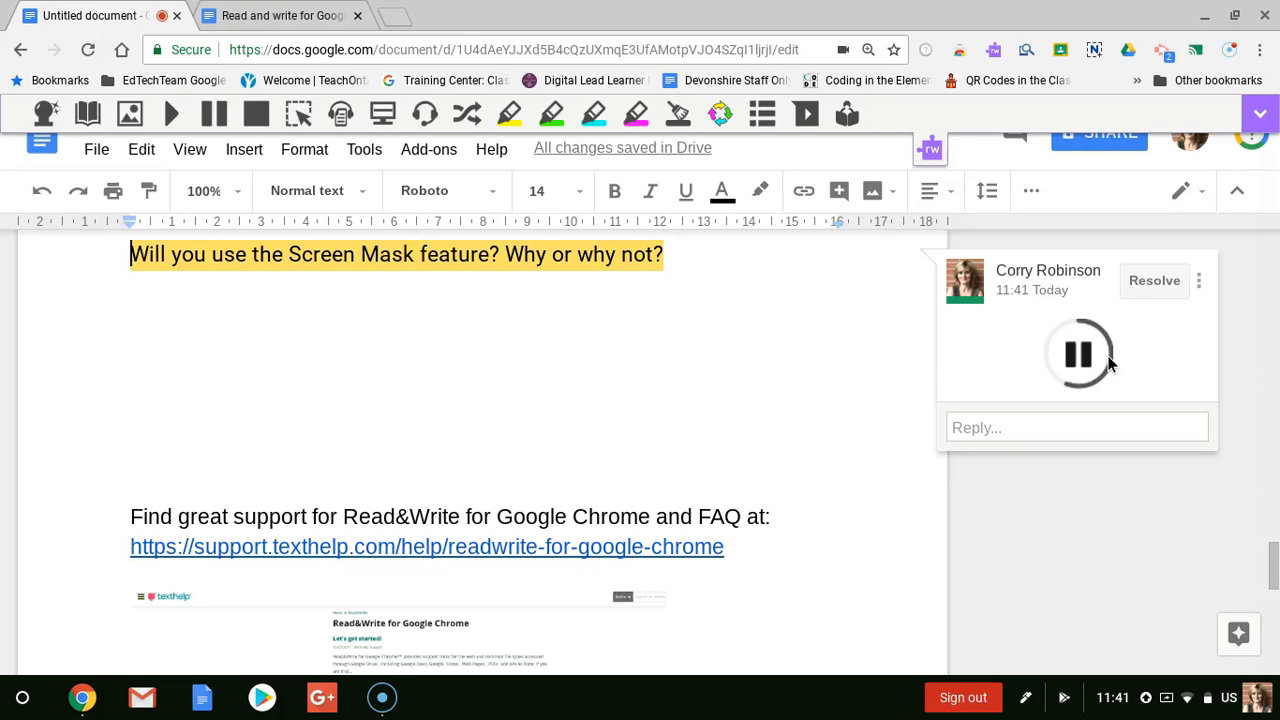
pyautogui.click(1086, 362)
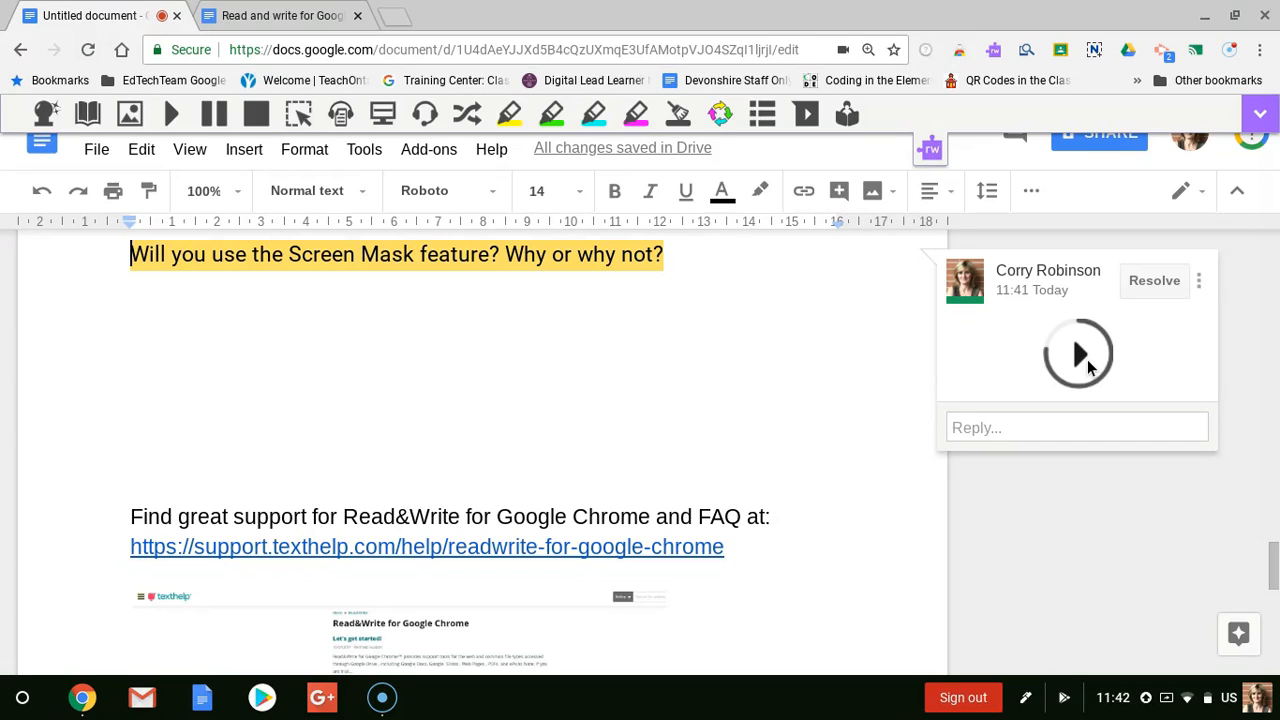
pyautogui.scroll(-3, 1097, 404)
pyautogui.scroll(-1, 1097, 404)
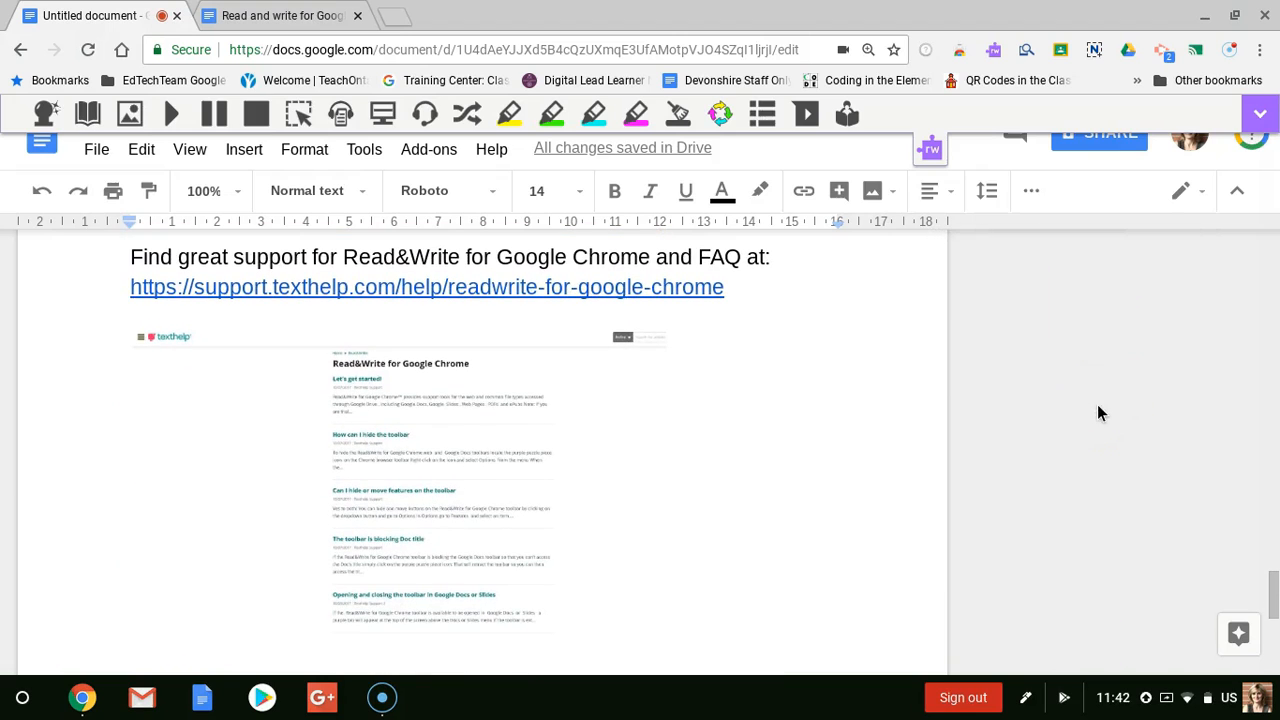